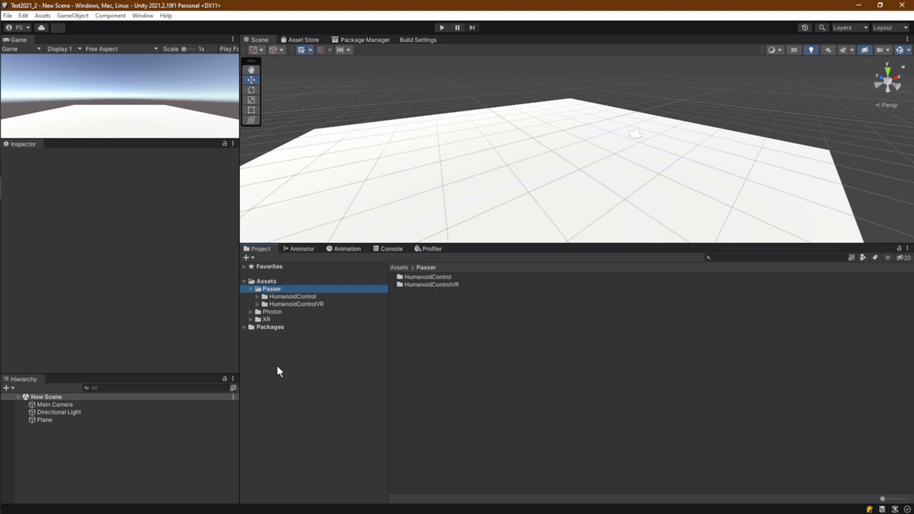
click(268, 312)
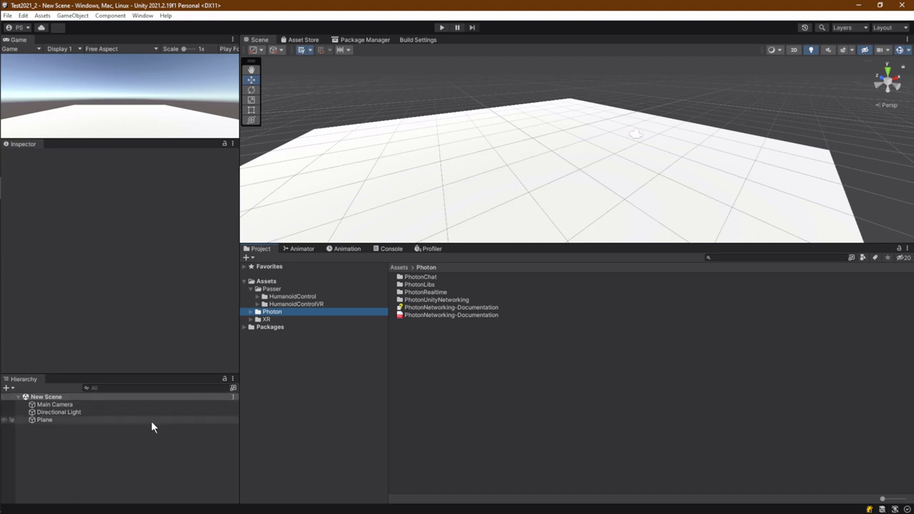
click(135, 434)
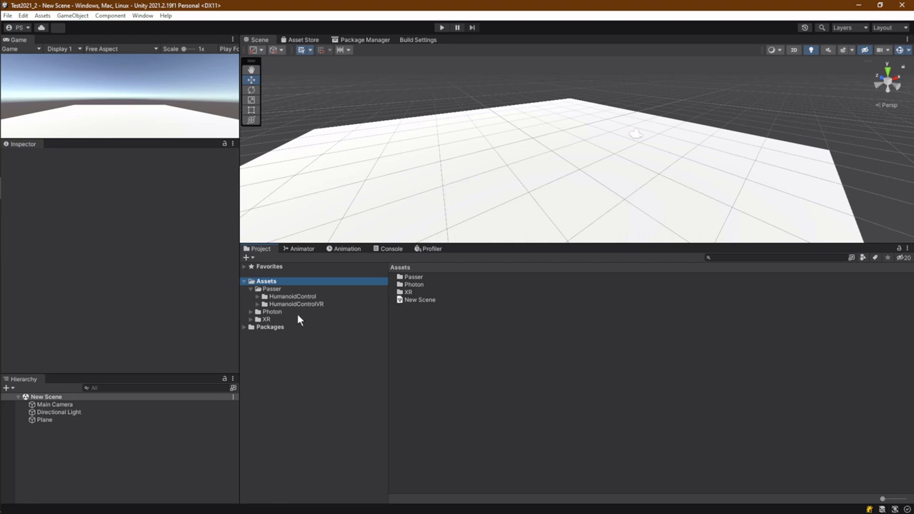
- Add the MakeHuman_simple_FP prefab from the GroceryStore sample's Prefabs/Characters folder to the scene
click(258, 296)
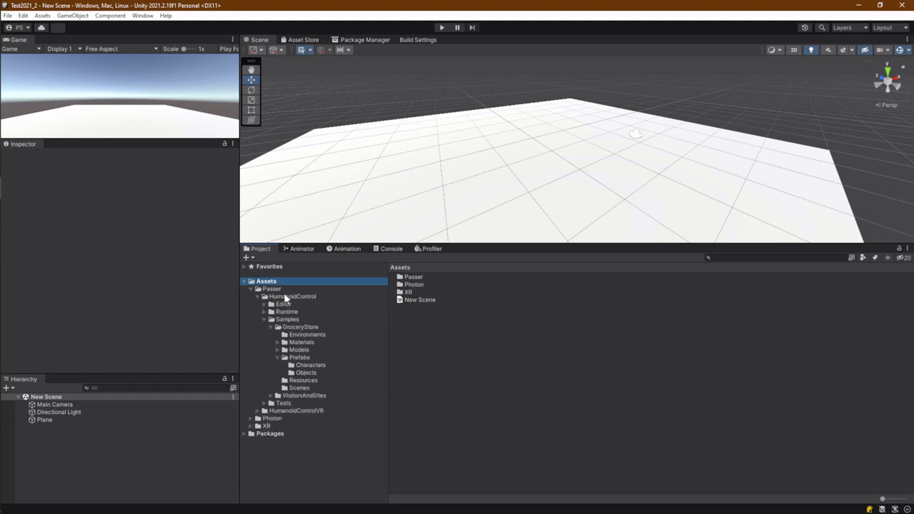
click(287, 319)
click(297, 328)
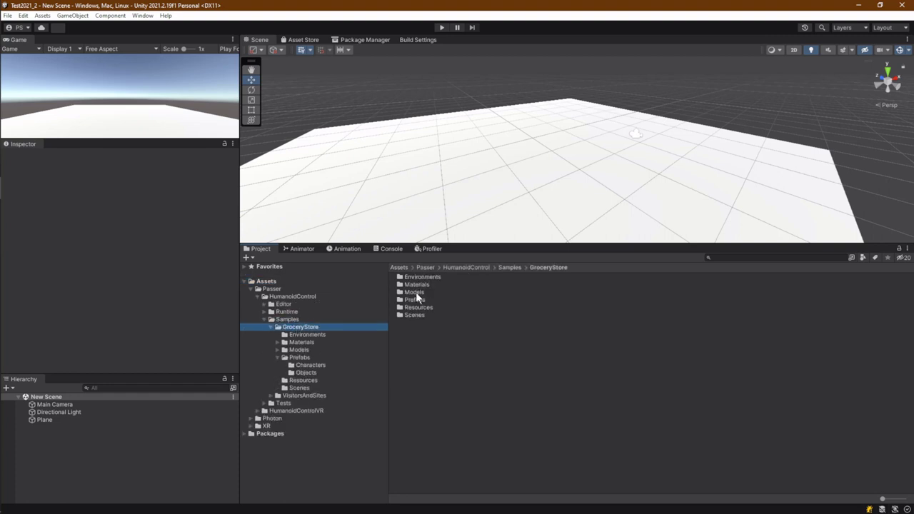
double_click(415, 299)
double_click(417, 278)
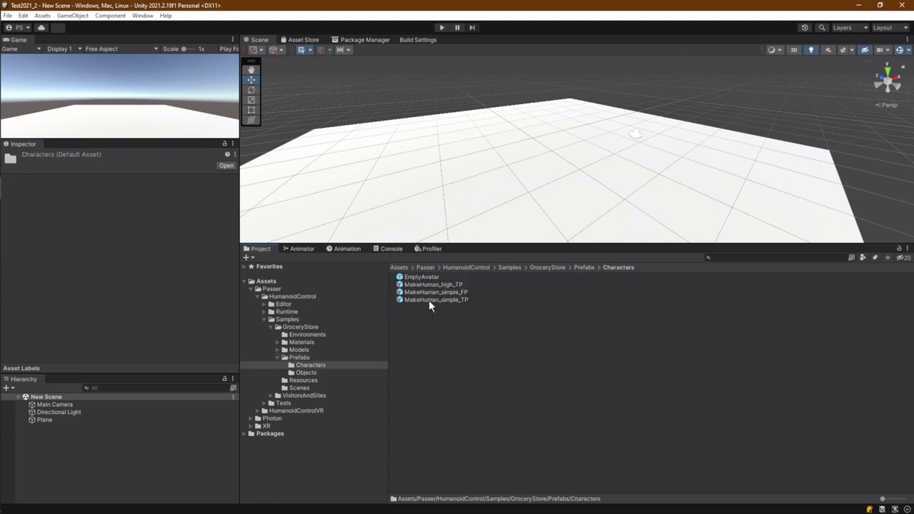
drag(429, 291, 132, 457)
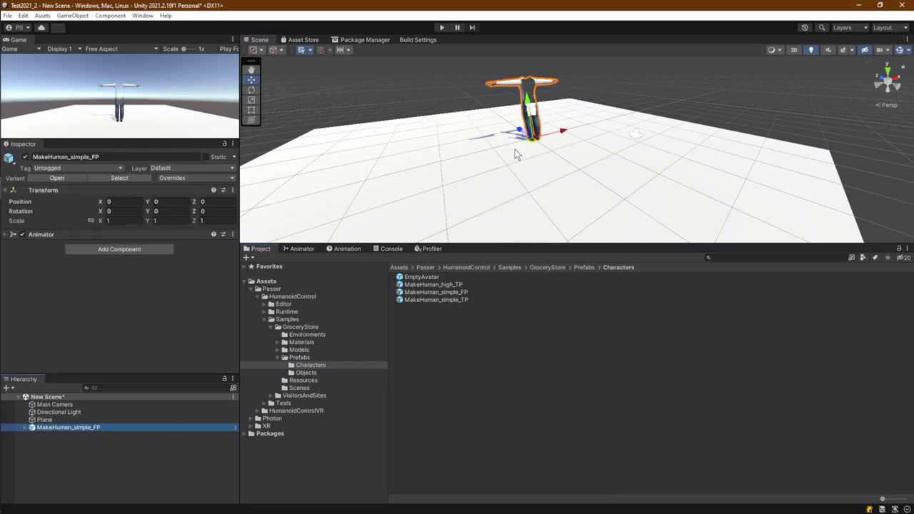
- Add a Humanoid Control component to the MakeHuman_simple_FP avatar in the scene
right_drag(452, 146, 659, 139)
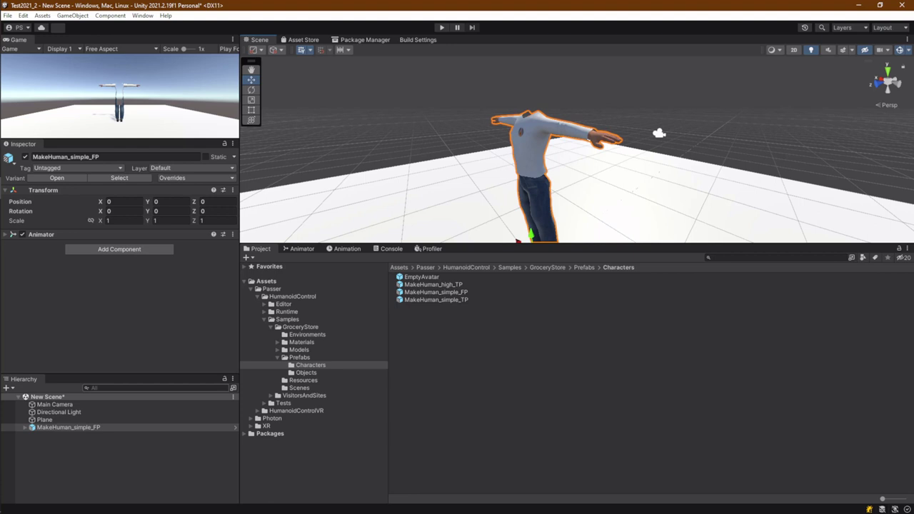
click(101, 439)
click(74, 427)
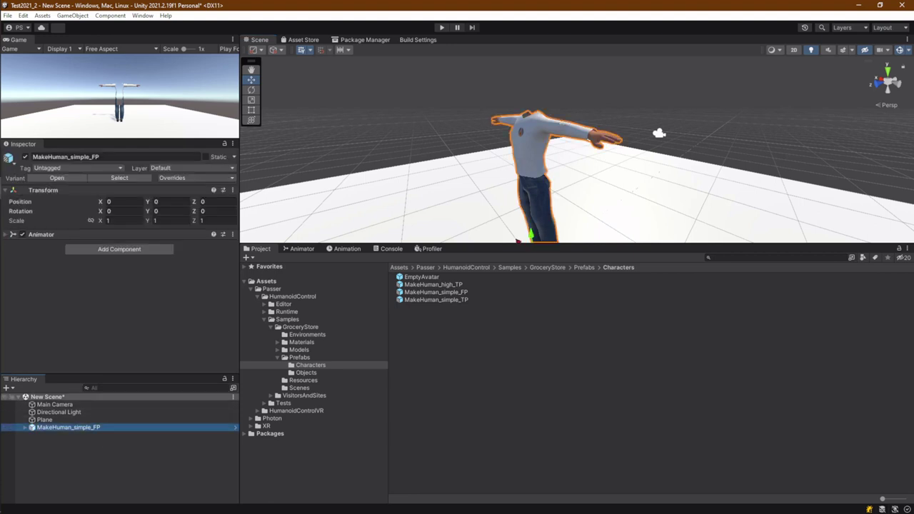
click(92, 270)
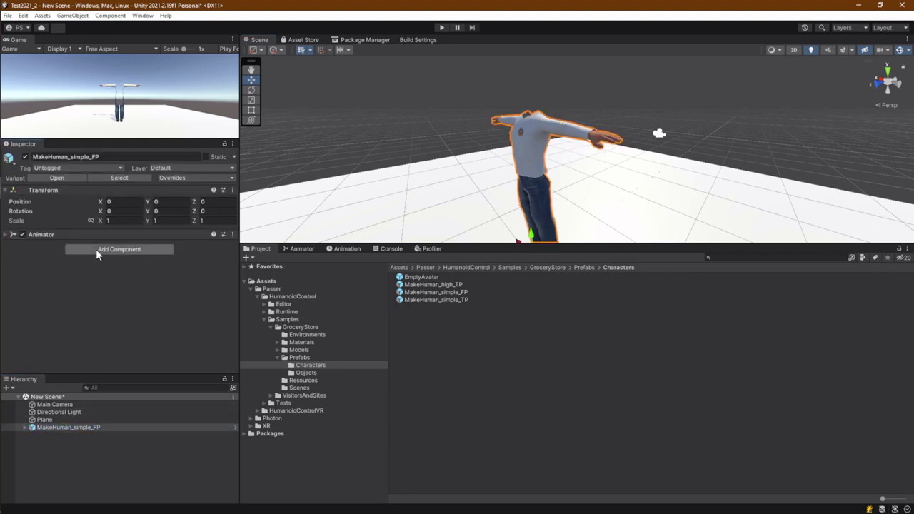
click(95, 249)
text(hu)
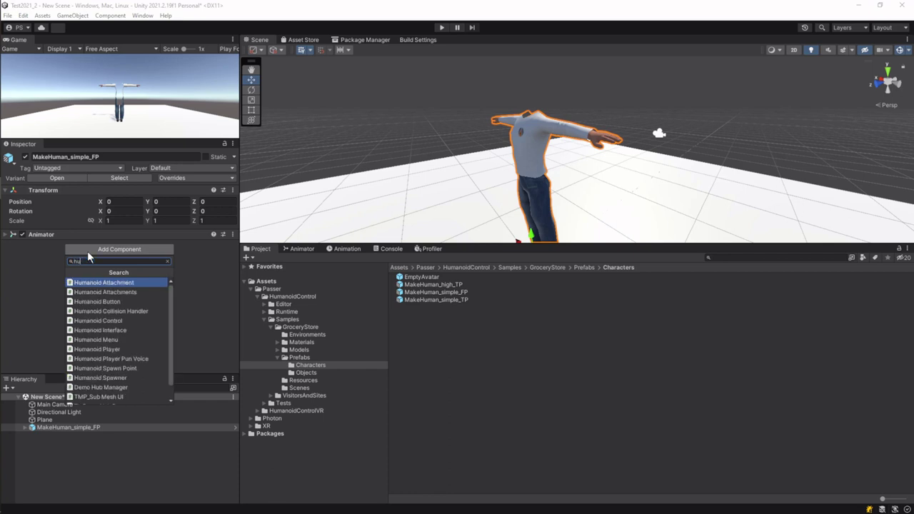
text(manoidc)
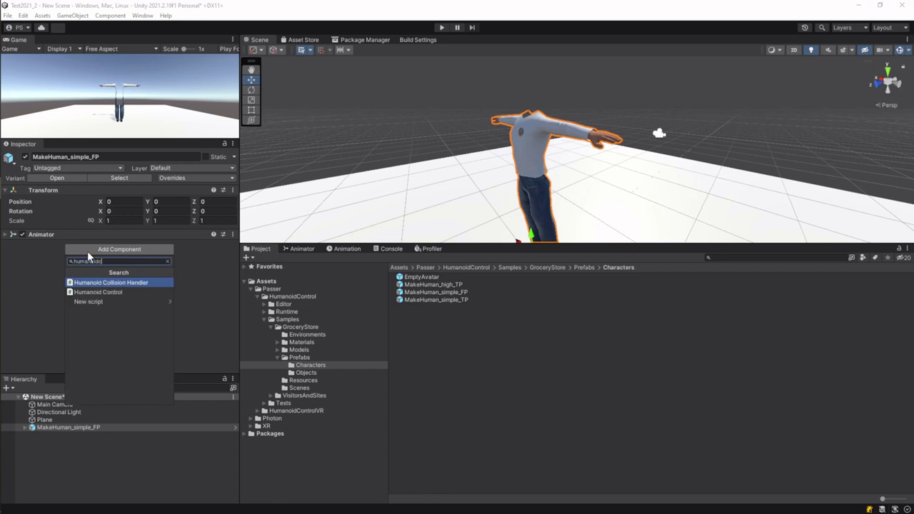
click(97, 292)
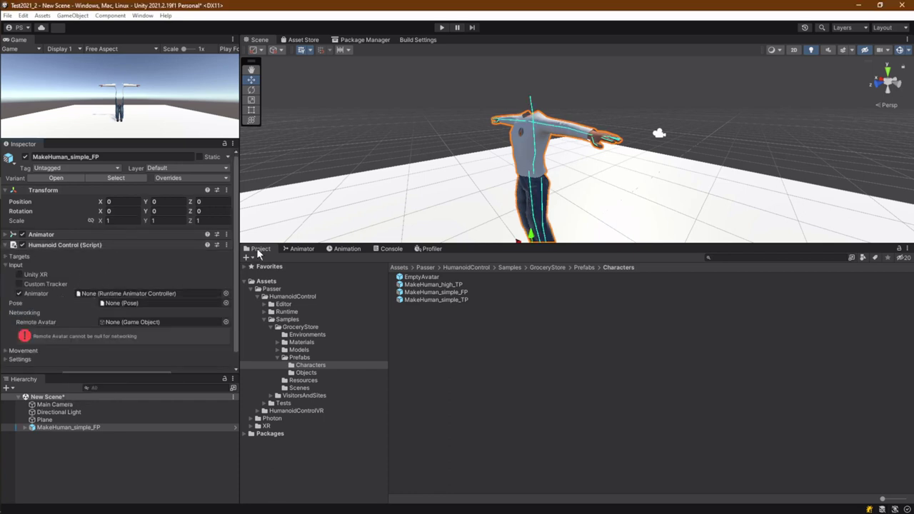
- Assign the MakeHuman_high_TP prefab as the Remote Avatar in the Humanoid Control component of MakeHuman_simple_FP
alt+drag(500, 164, 594, 165)
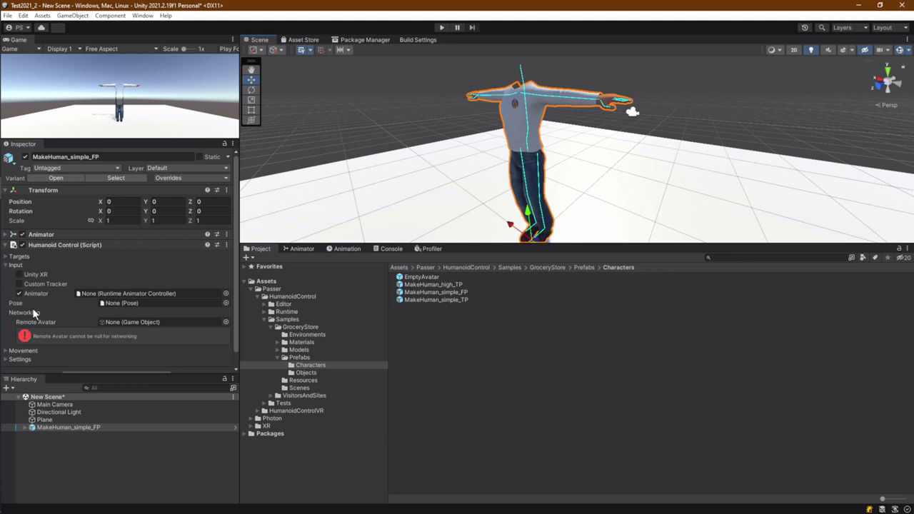
scroll(234, 247, down, 1)
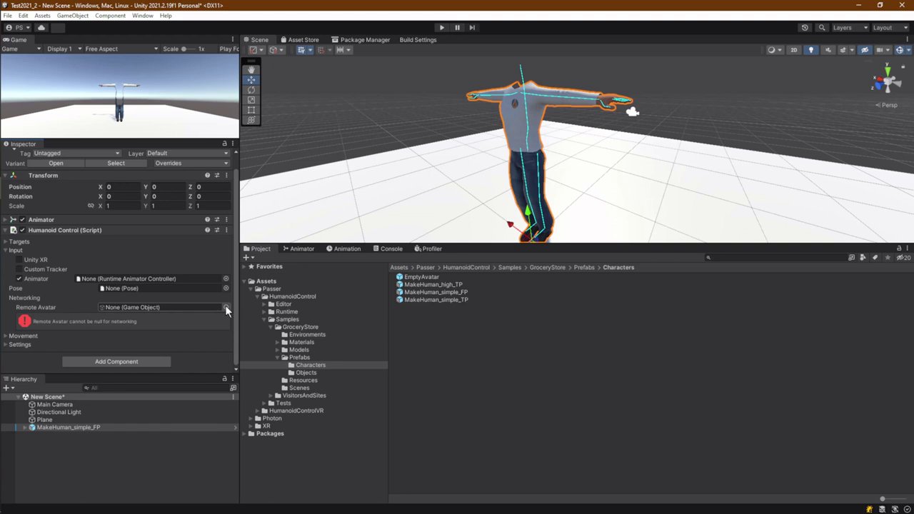
drag(439, 284, 455, 229)
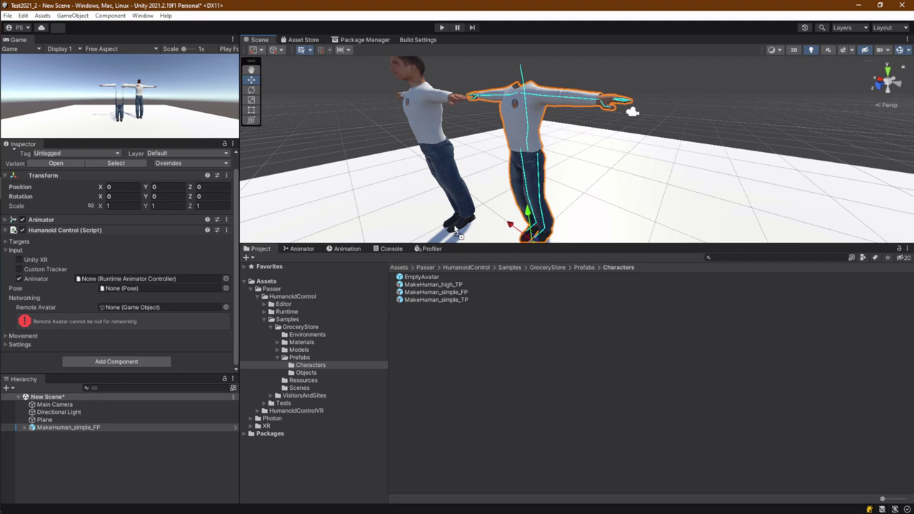
drag(455, 230, 124, 307)
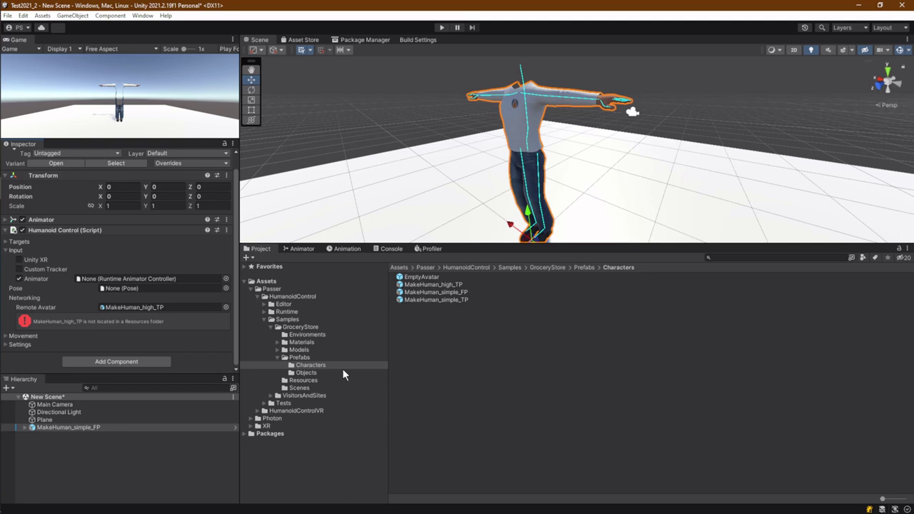
- Move the MakeHuman_high_TP prefab into the GroceryStore Resources folder and check the Remote Avatar setting of MakeHuman_simple_FP
click(423, 284)
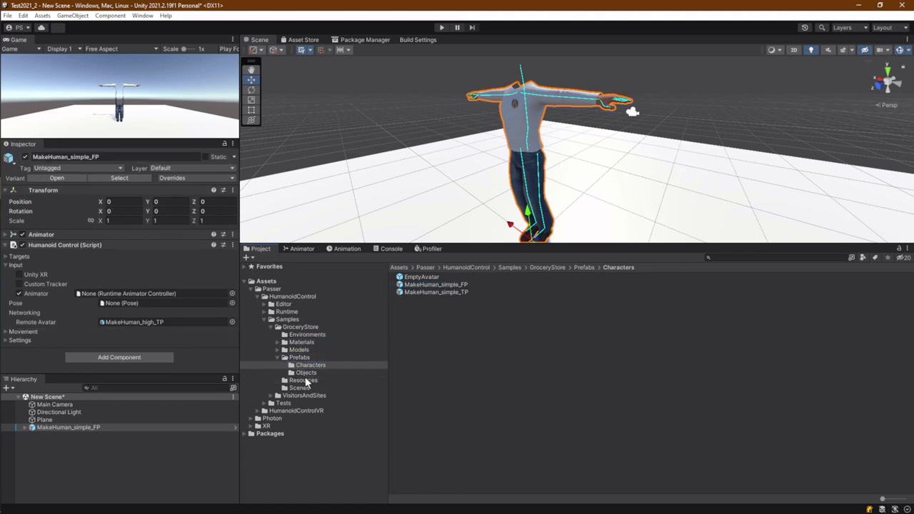
click(305, 382)
click(425, 313)
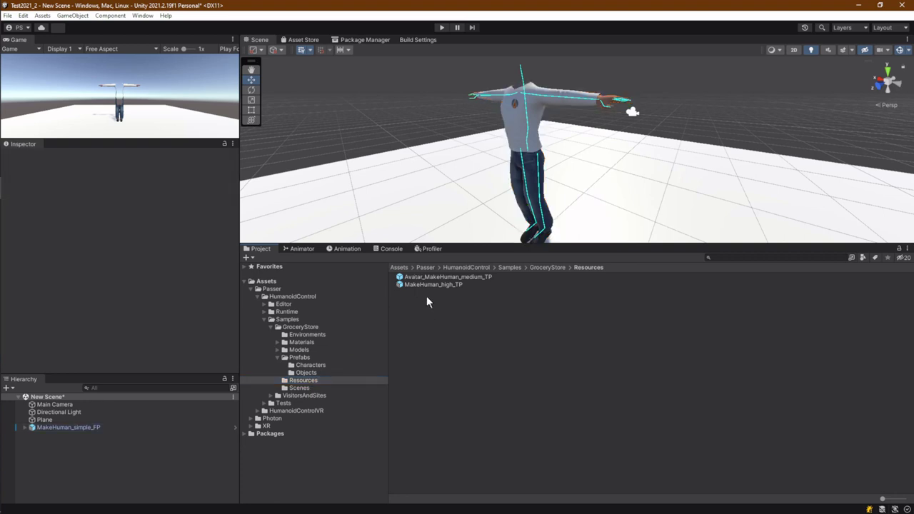
click(81, 427)
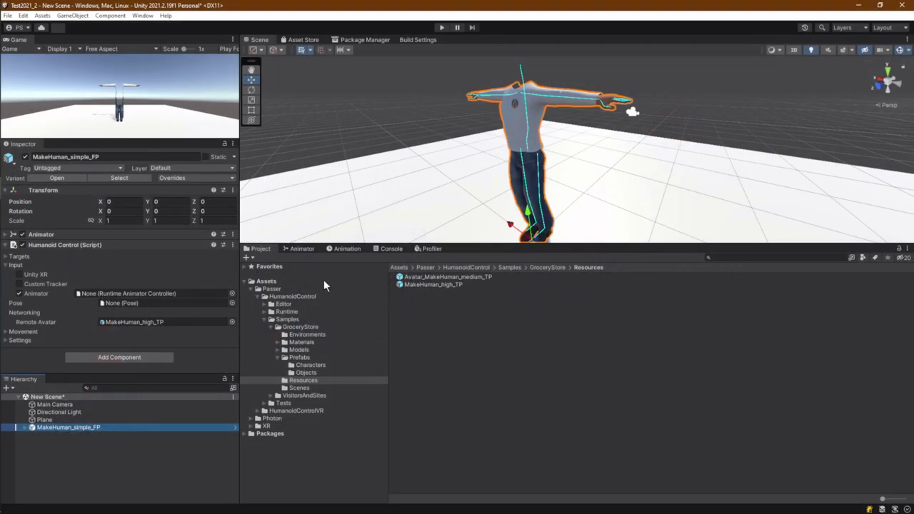
click(59, 447)
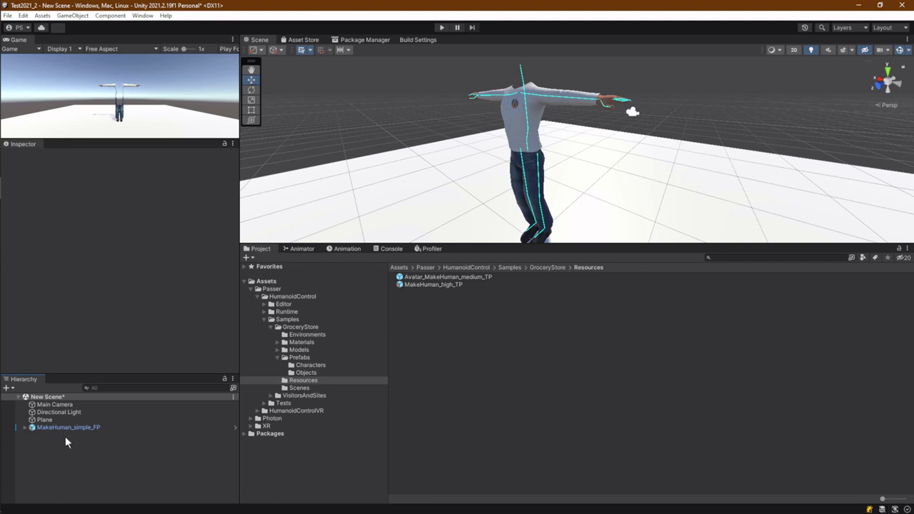
- Create an empty game object in the scene and name it Networking
right_click(65, 437)
click(97, 316)
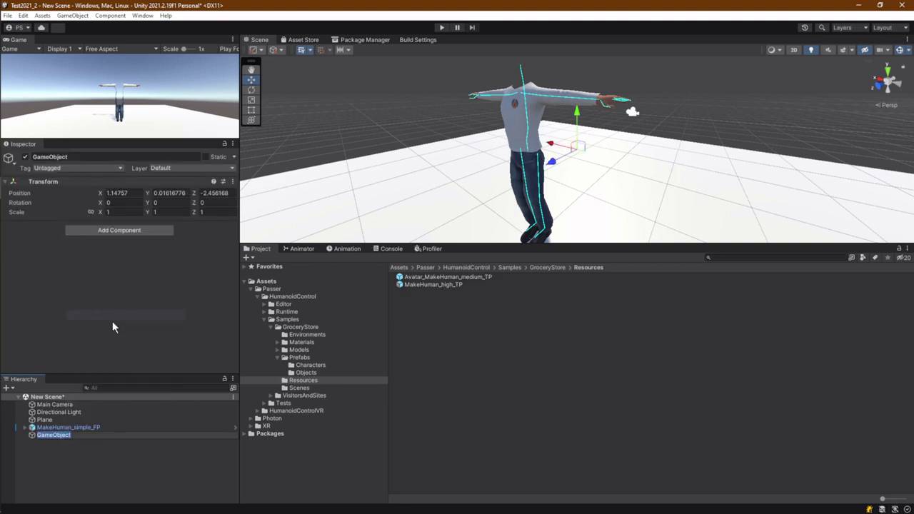
text(Networking)
key(Return)
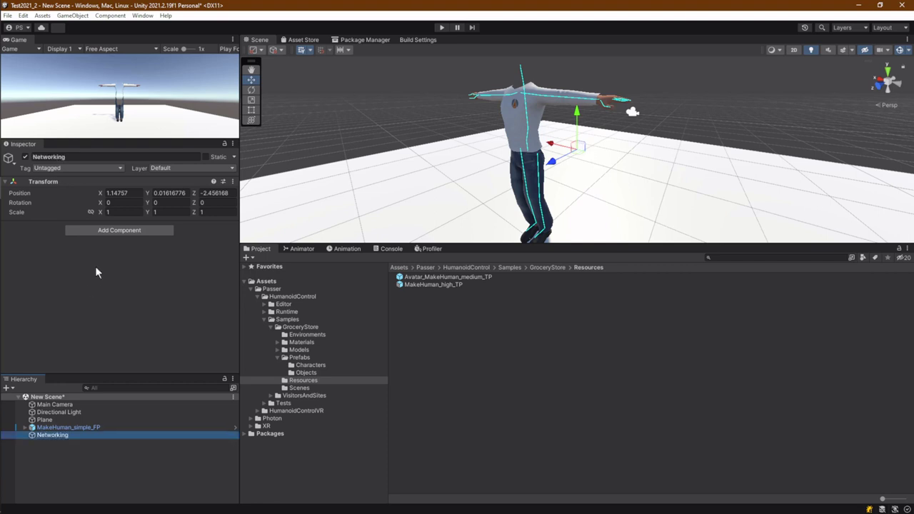
- Add a Networking Starter component to the Networking object and locate its HumanoidPlayer prefab in the project
click(105, 232)
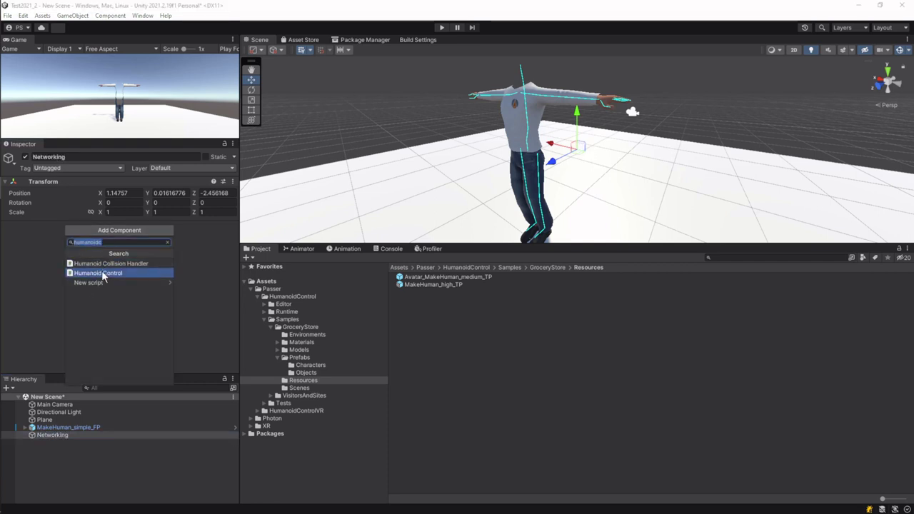
text(networkin)
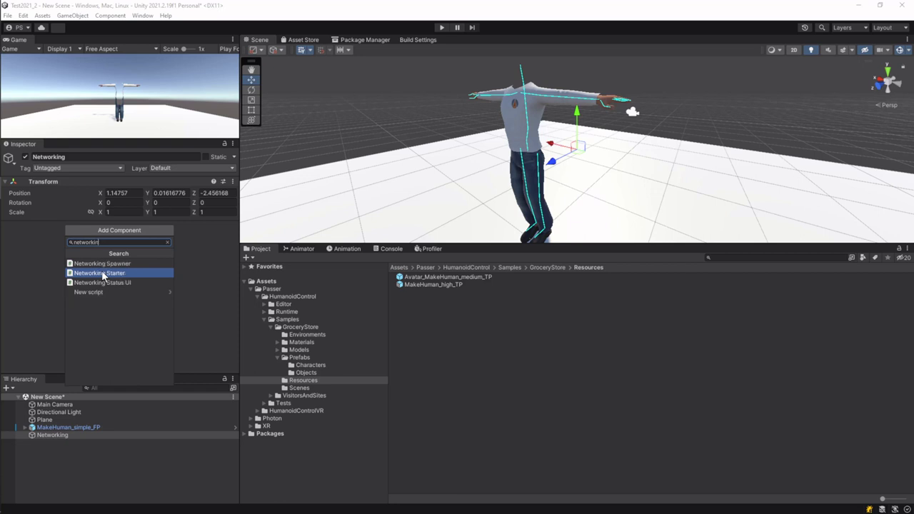
click(100, 274)
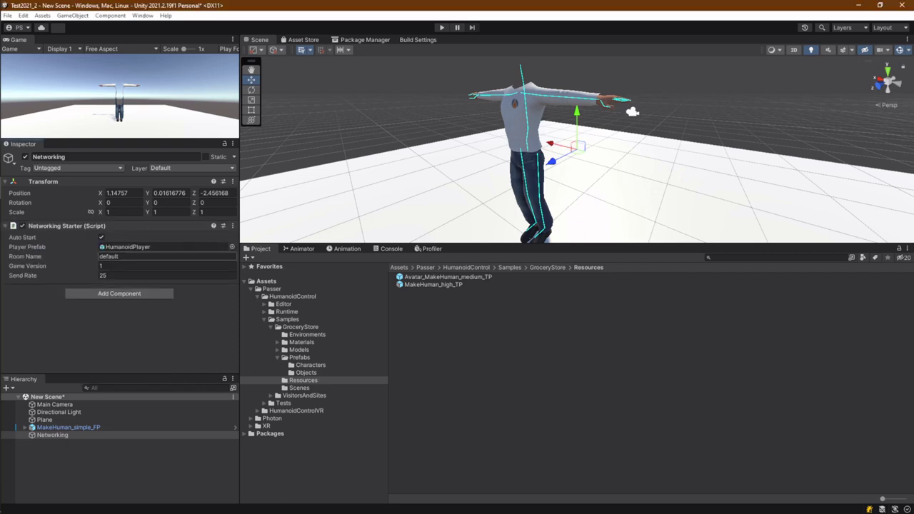
click(154, 246)
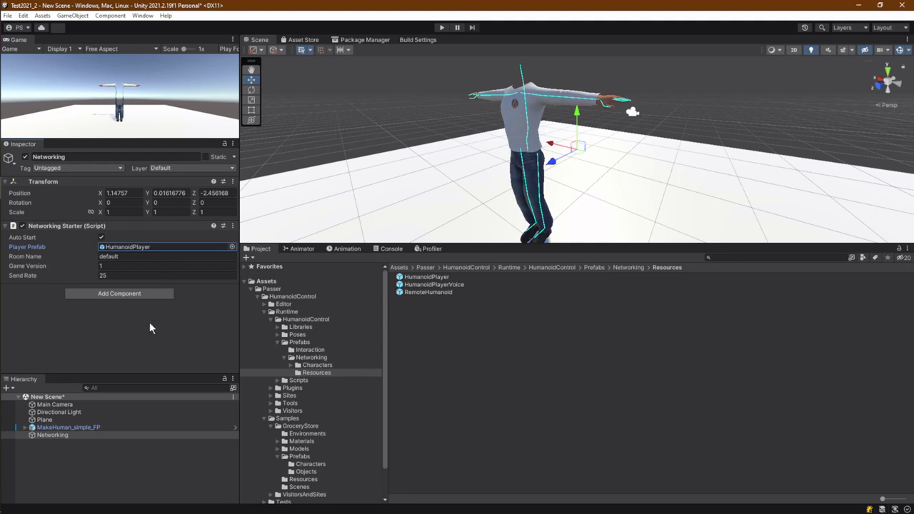
middle_drag(541, 158, 532, 153)
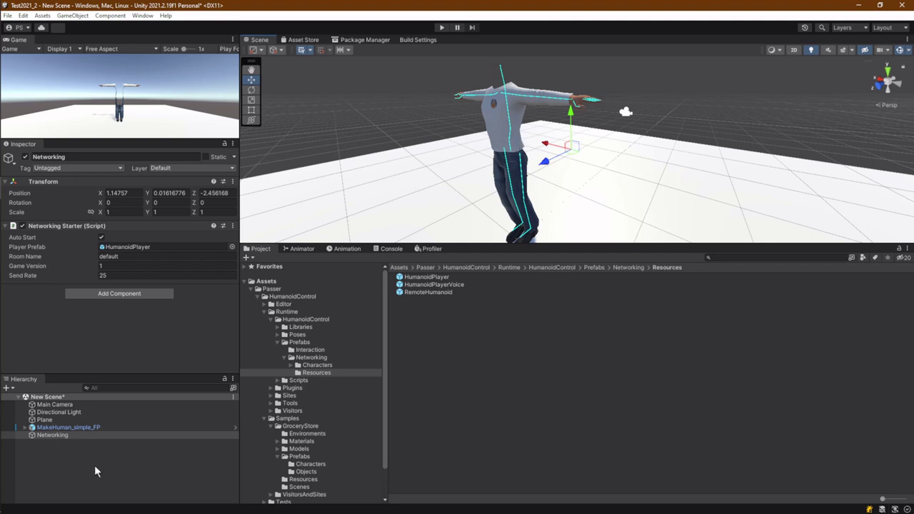
click(70, 434)
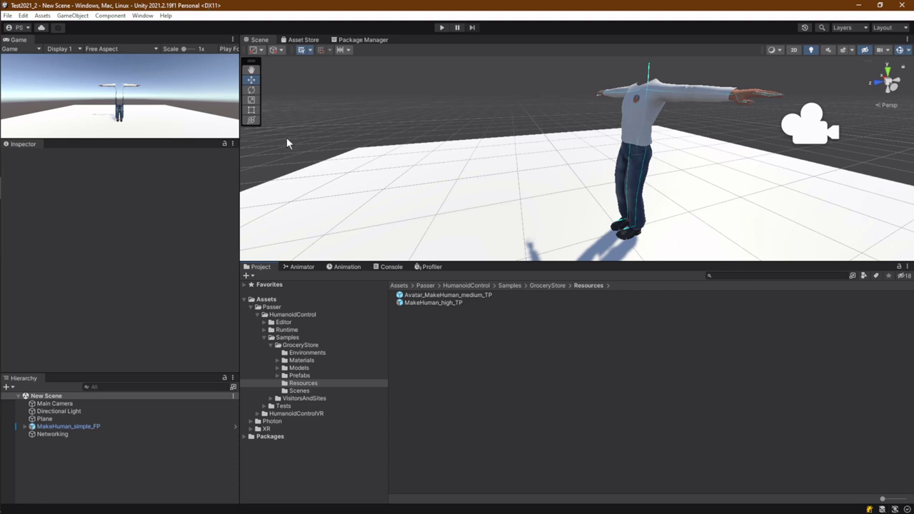
- Build and run the project as a standalone player
click(8, 15)
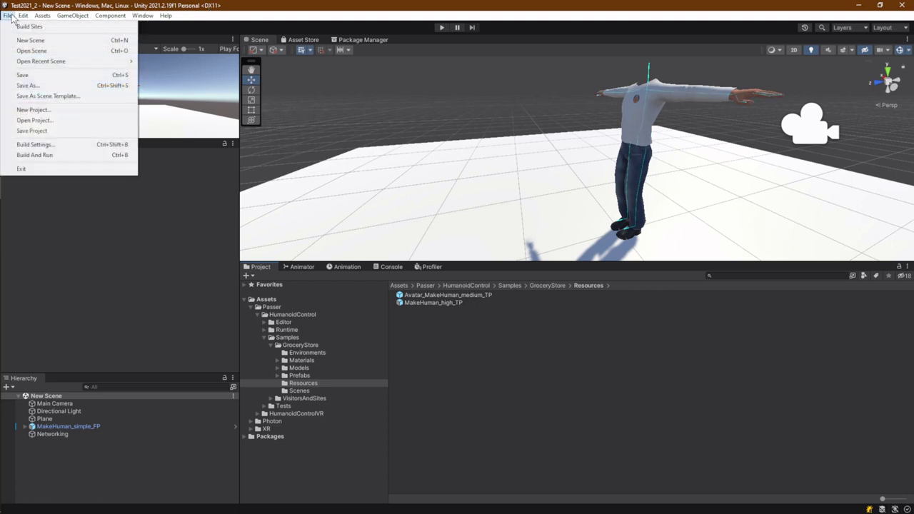
click(41, 145)
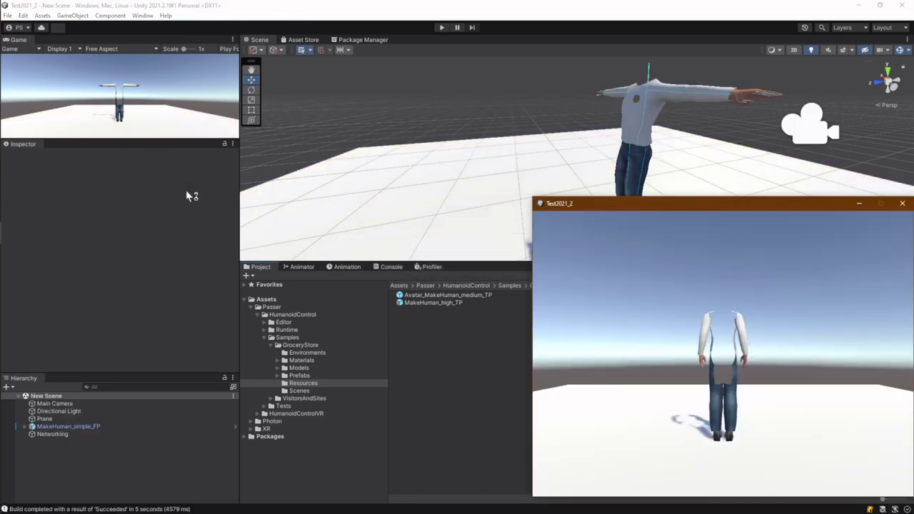
- Place the editor beside the running Test2021_2 build and start Play mode
click(196, 184)
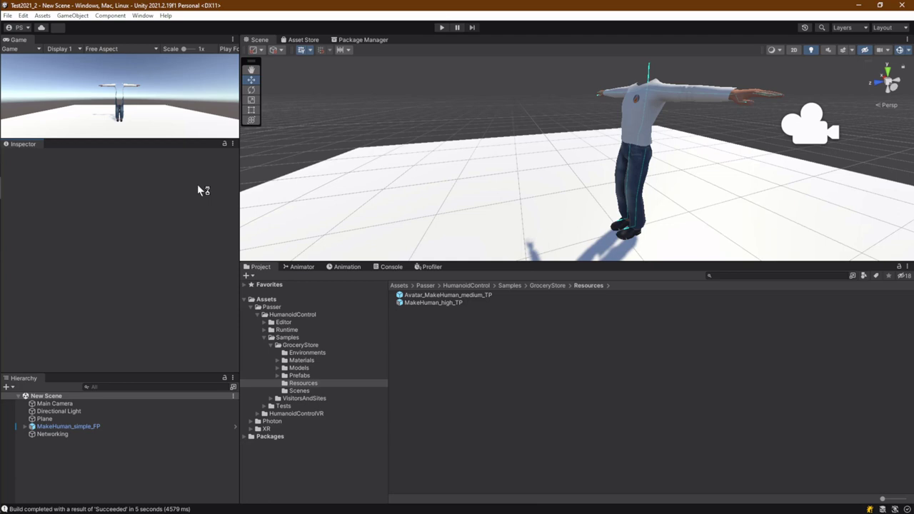
key(super+Left)
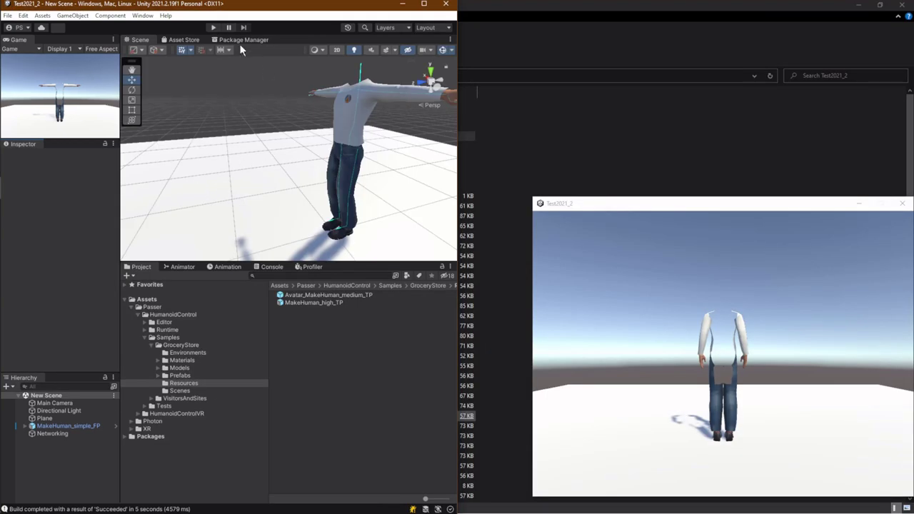
click(212, 28)
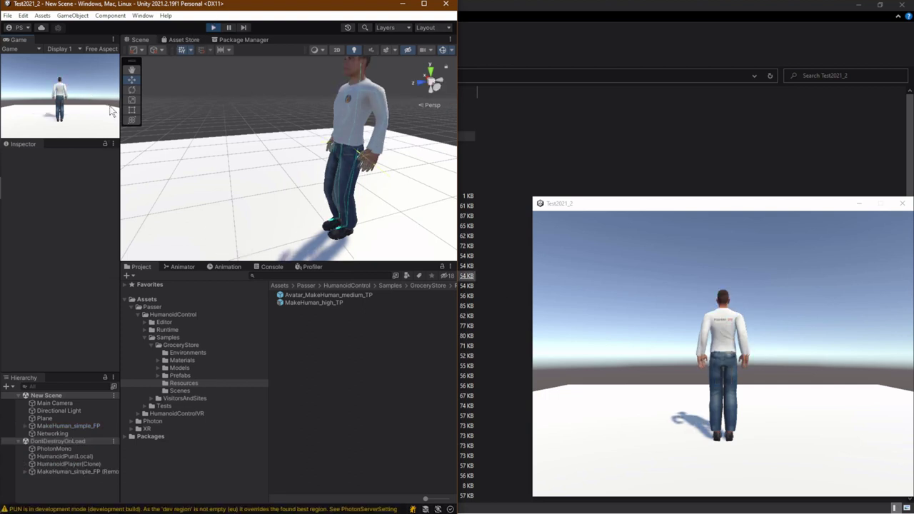
- In Play mode, move MakeHuman_simple_FP sideways to about X 1.03 and shift it back and forth along Z to test its synchronization
right_drag(231, 164, 282, 163)
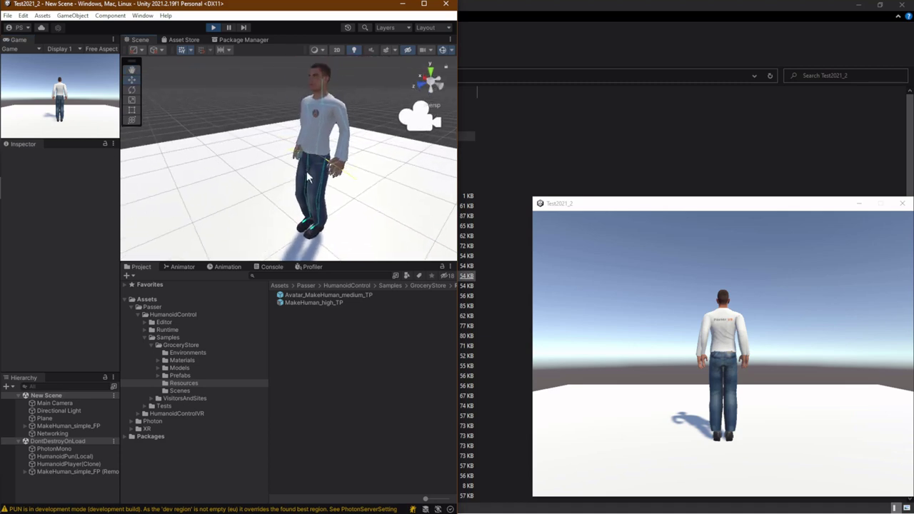
click(86, 425)
drag(284, 216, 204, 194)
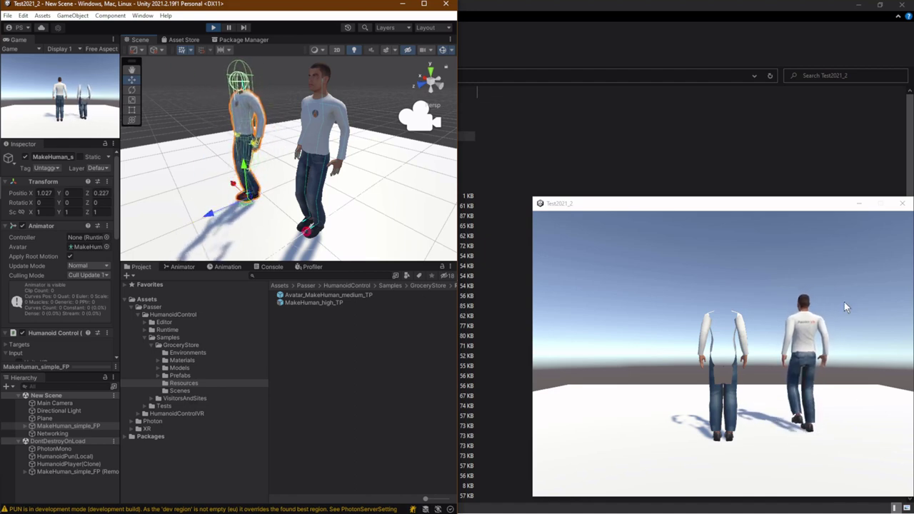
mouse_move(211, 217)
mouse_down()
mouse_move(249, 199)
mouse_move(198, 210)
mouse_up()
scroll(85, 307, down, 5)
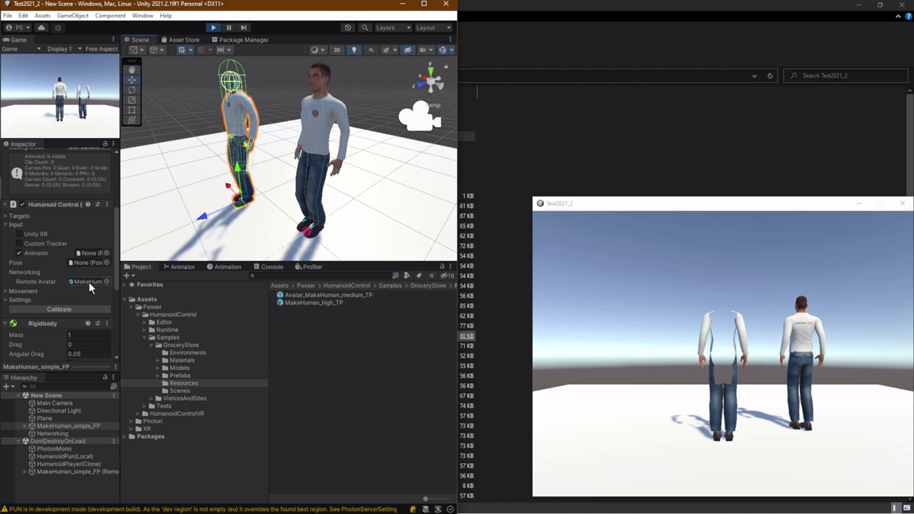
mouse_move(203, 216)
mouse_down()
mouse_move(229, 214)
mouse_move(211, 212)
mouse_up()
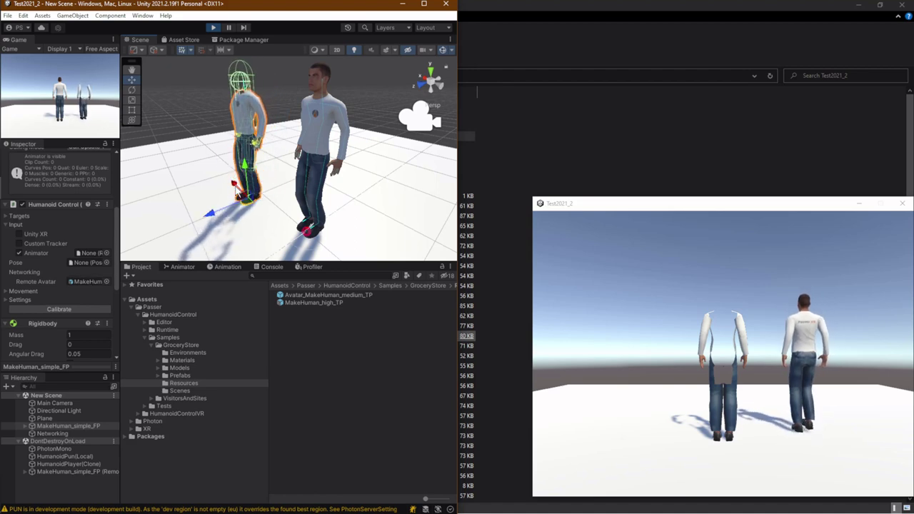